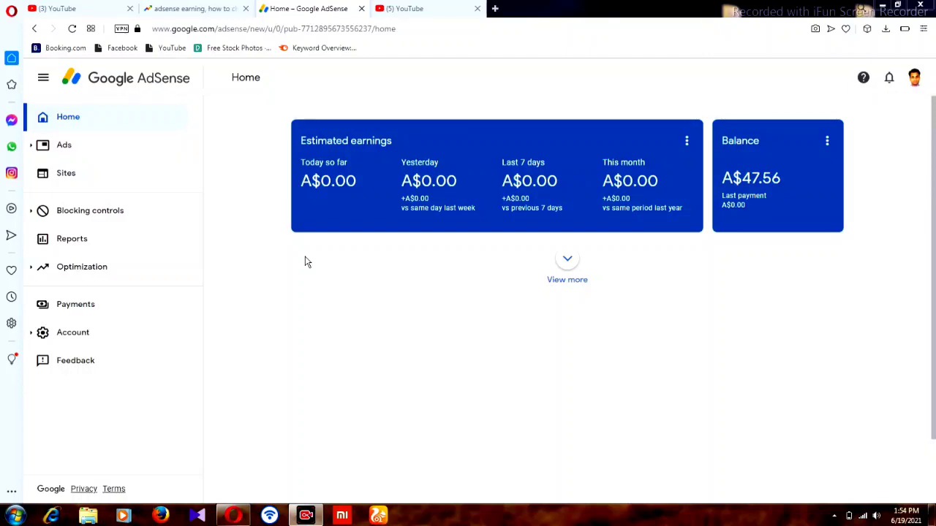
Open AdSense Reports to see the account's last 7 days of estimated earnings by day.
click(68, 243)
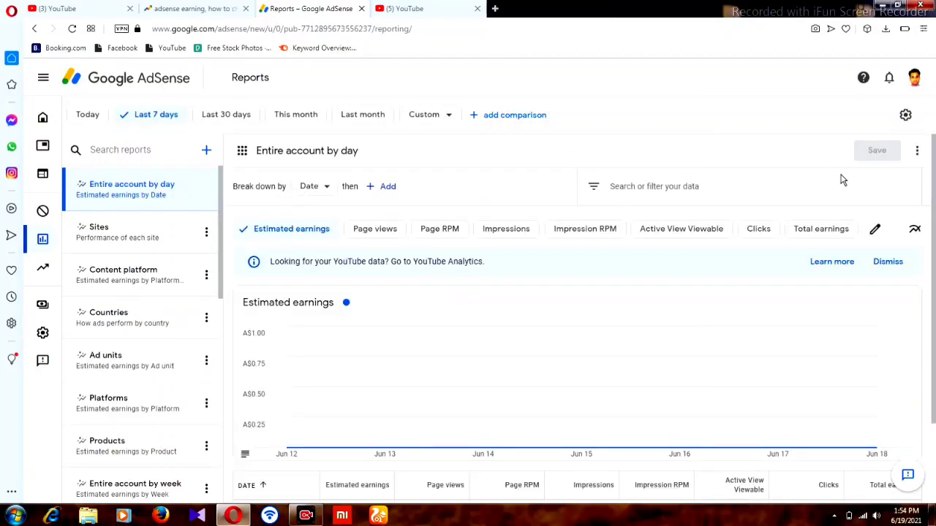
drag(934, 162, 933, 249)
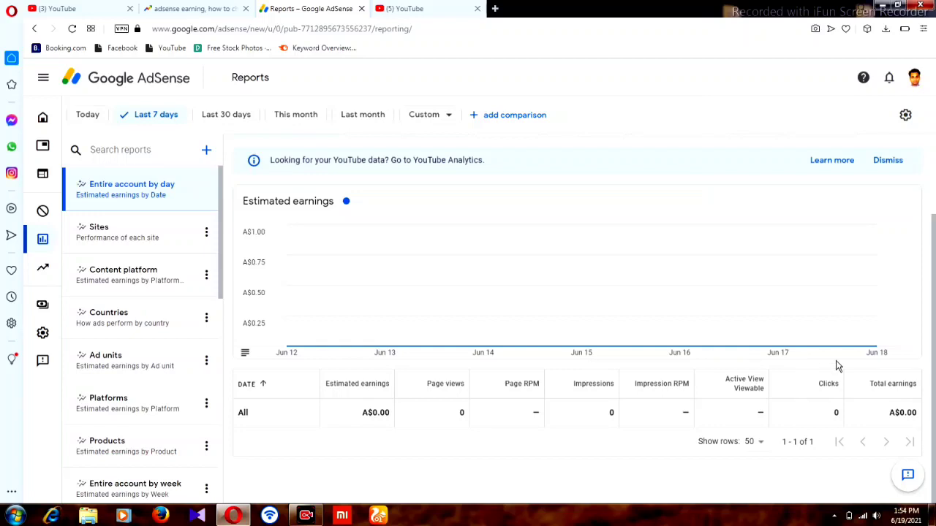
drag(933, 279, 934, 179)
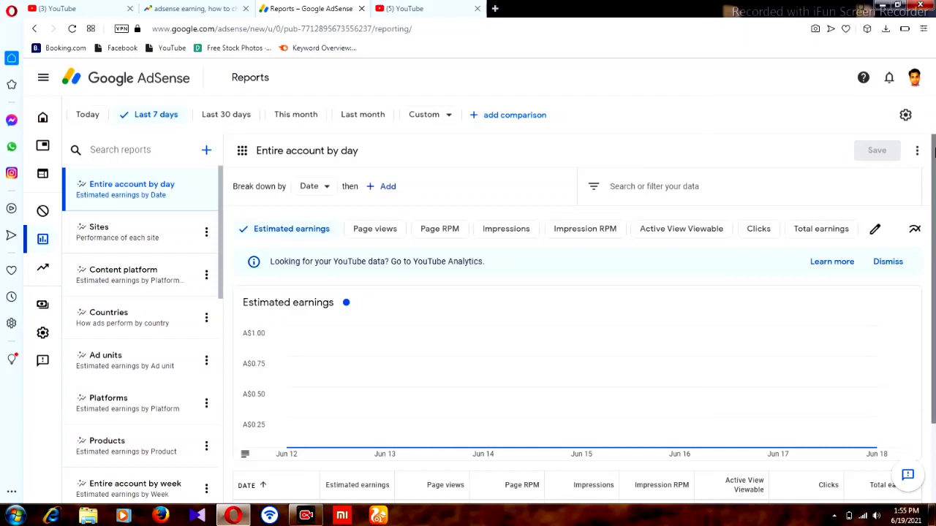
click(914, 79)
click(917, 85)
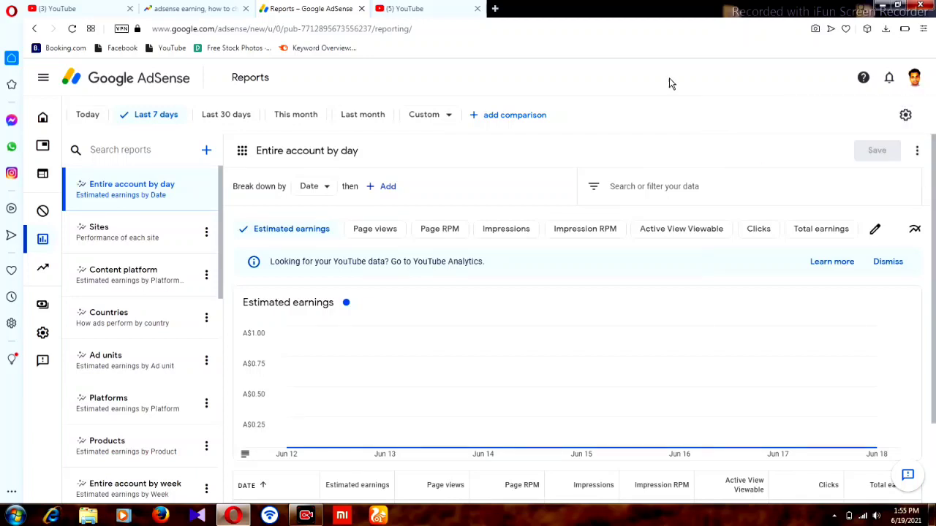
Go from YouTube to YouTube Studio's Channel analytics, showing 21,887 views and $28.16 revenue.
click(107, 6)
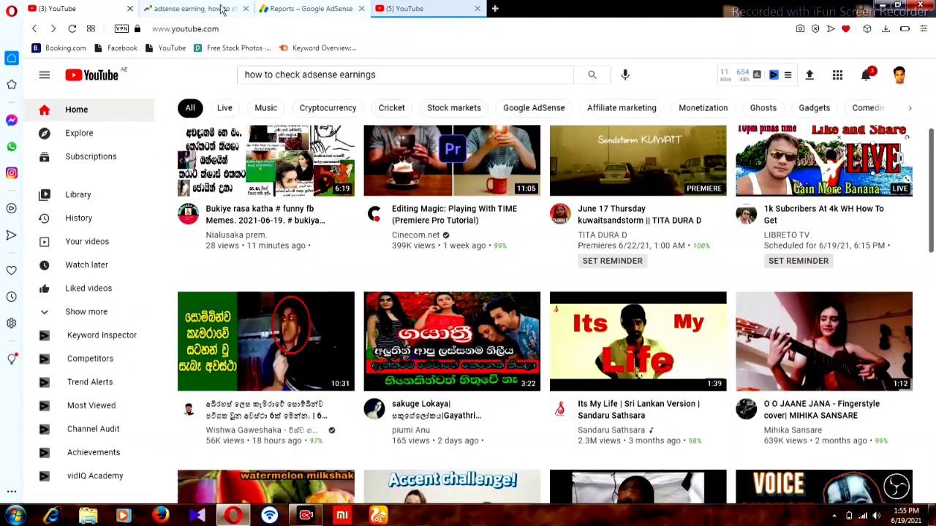
click(898, 79)
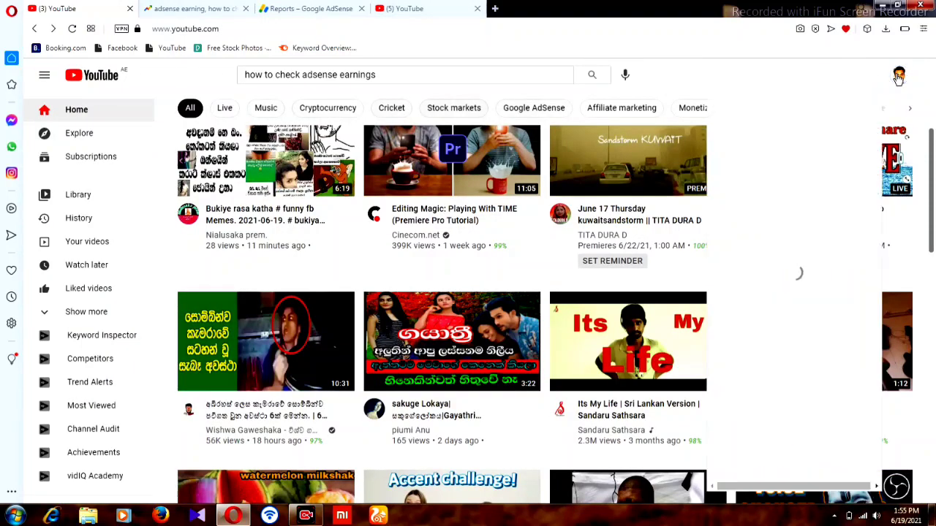
click(816, 204)
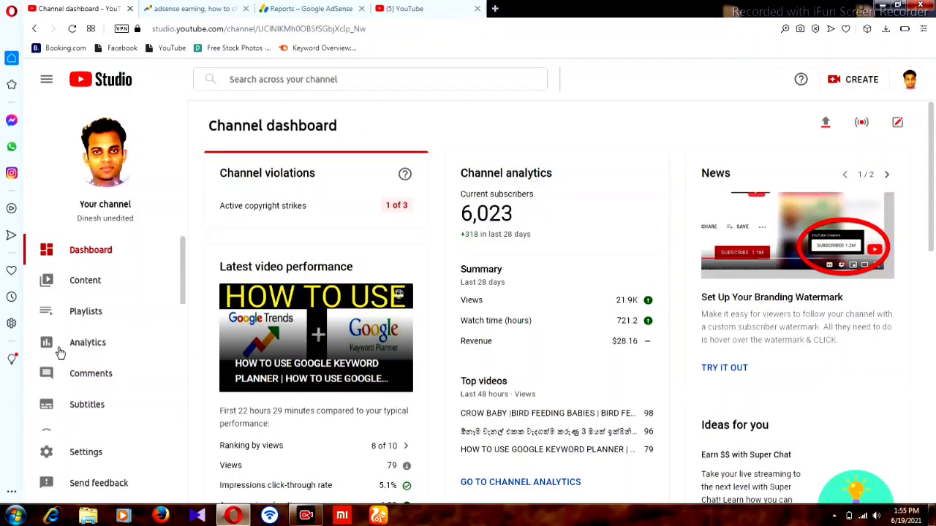
click(84, 346)
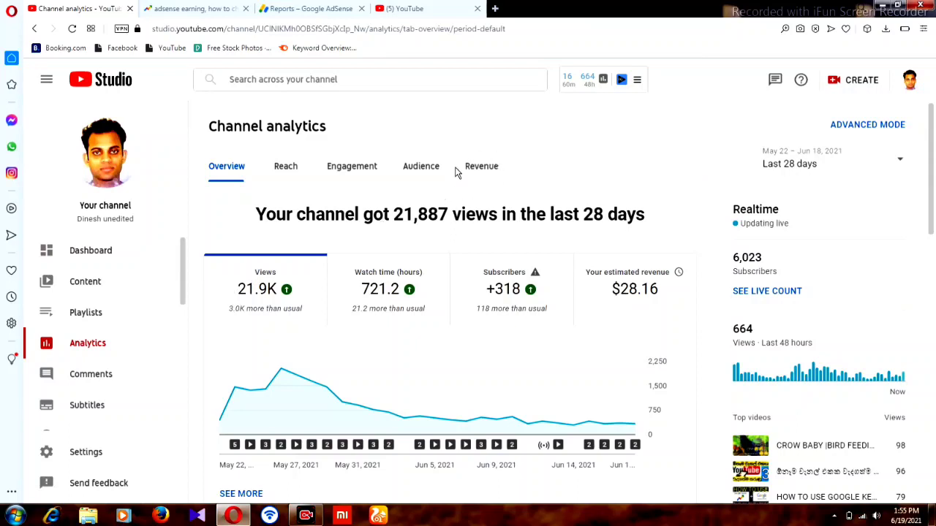
Show the Revenue tab with RPM $1.31, CPM $5.20, monthly revenue and top-earning videos.
click(483, 170)
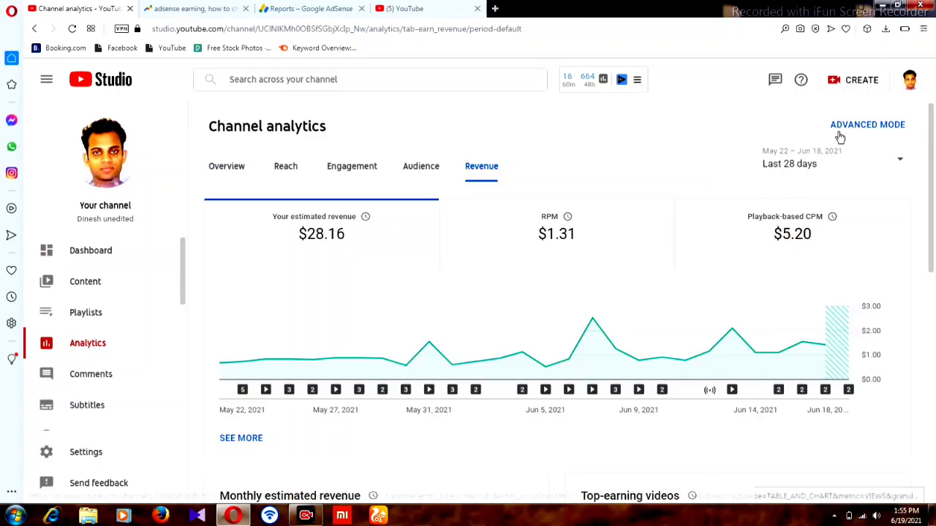
drag(932, 133, 933, 196)
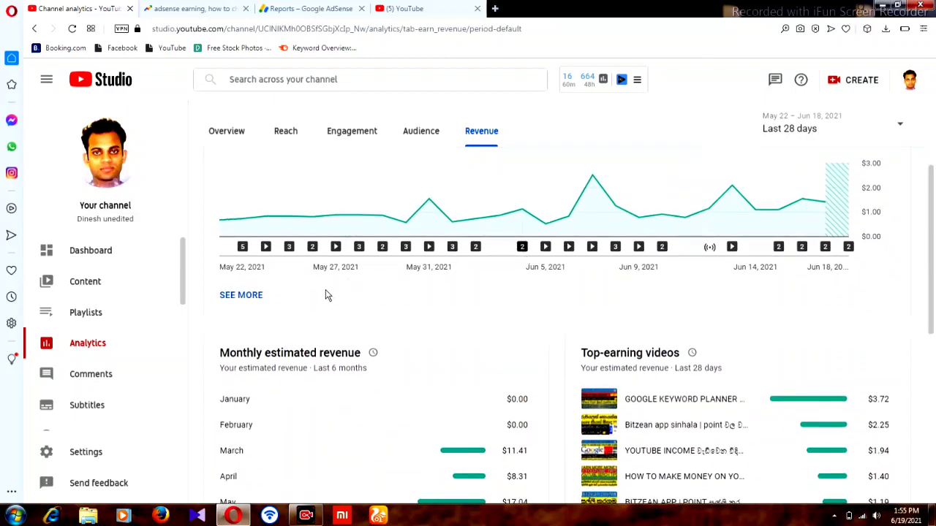
Open the advanced per-video estimated revenue report for May 22 – Jun 18, 2021, totalling $28.16.
click(256, 297)
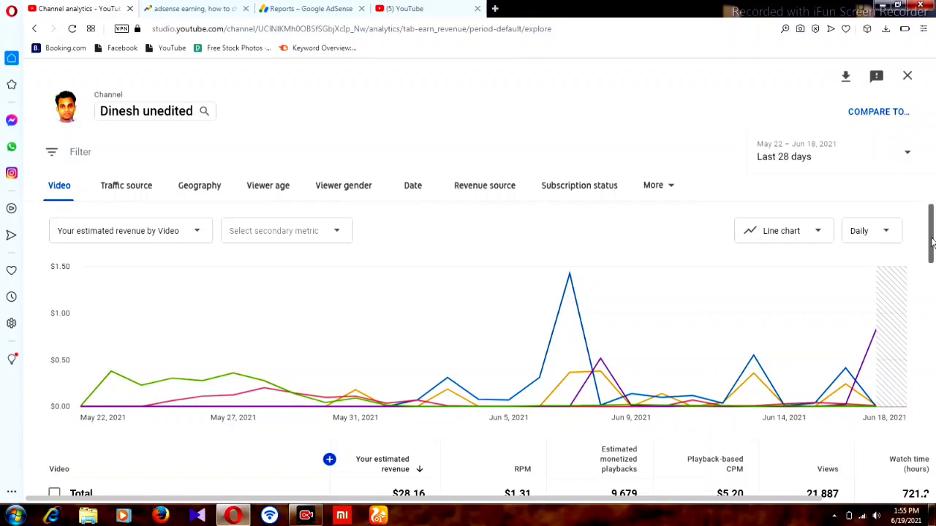
scroll(933, 263, down, 3)
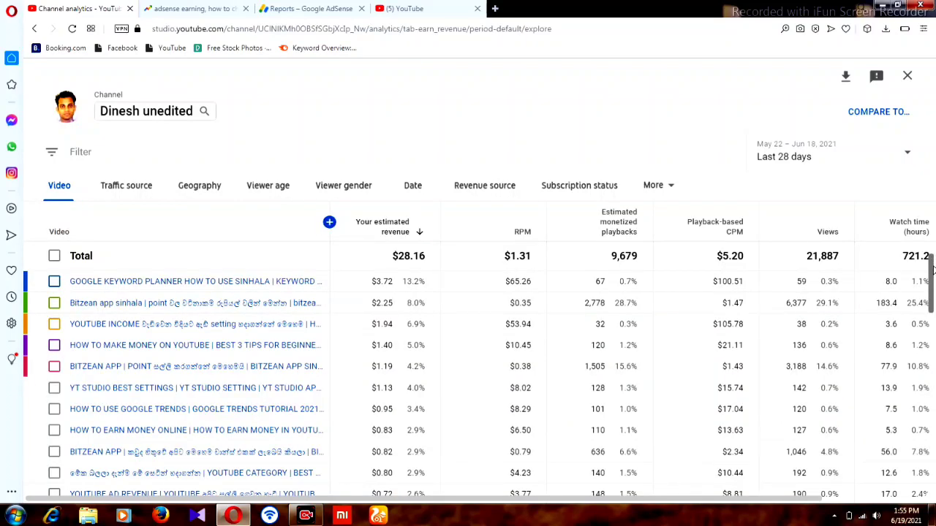
scroll(932, 273, up, 3)
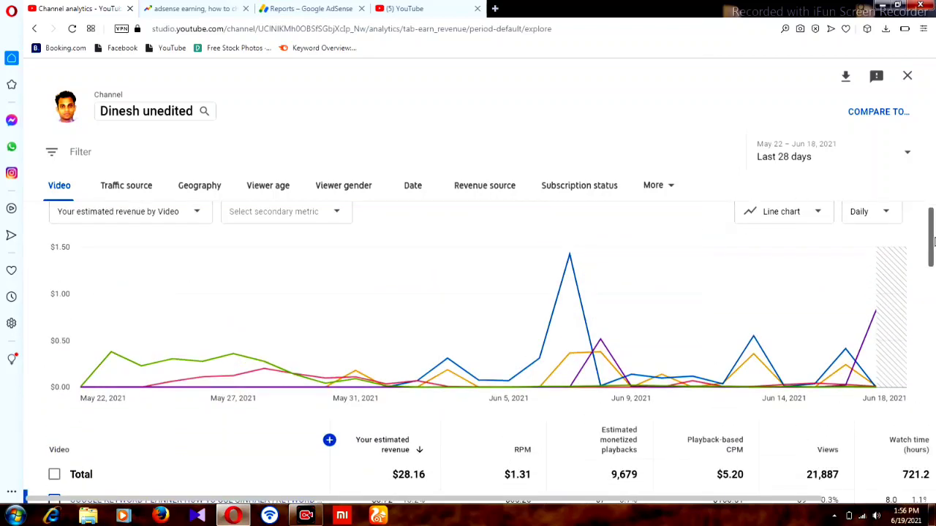
scroll(934, 241, down, 3)
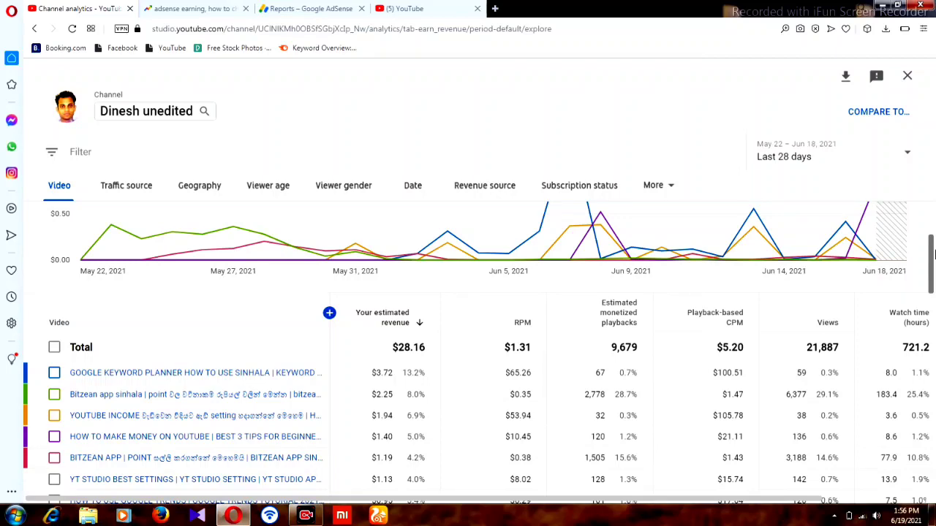
scroll(932, 241, up, 2)
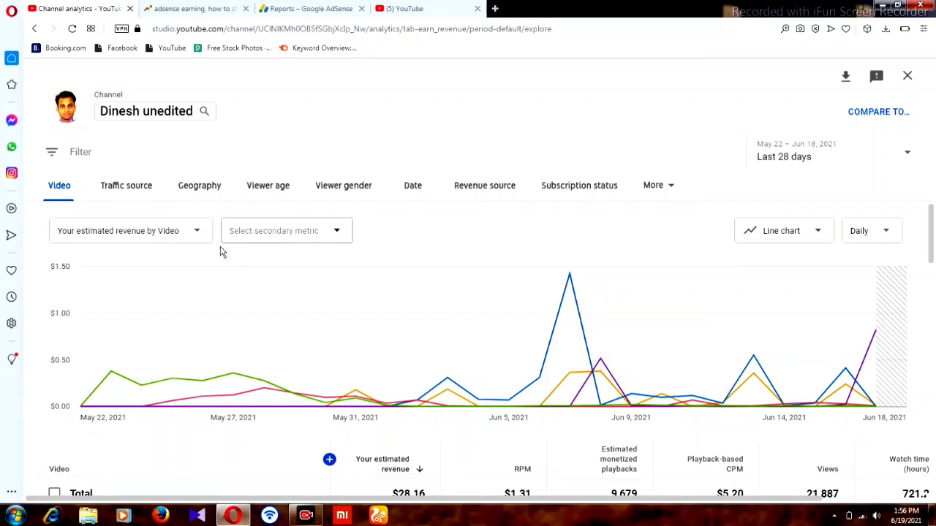
click(339, 233)
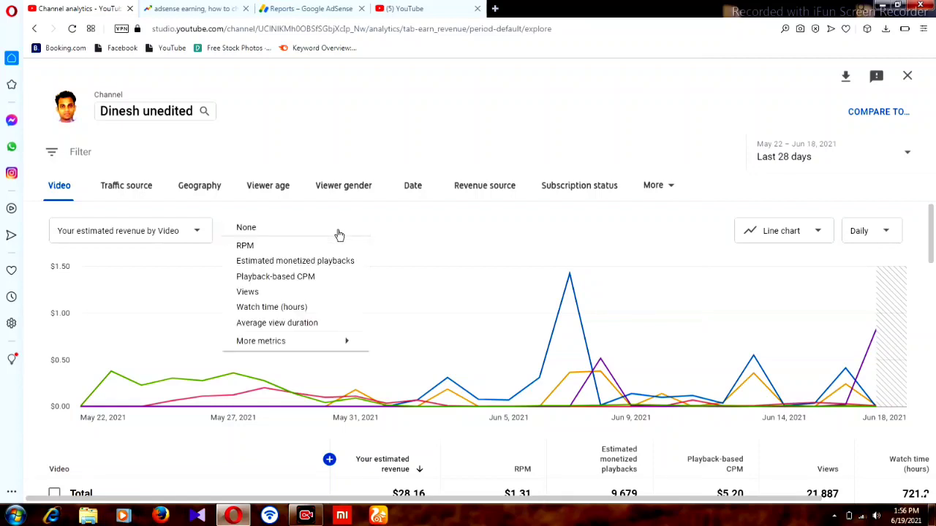
Chart 'Your estimated AdSense revenue' as the secondary metric, totalling $28.15.
mouse_move(284, 345)
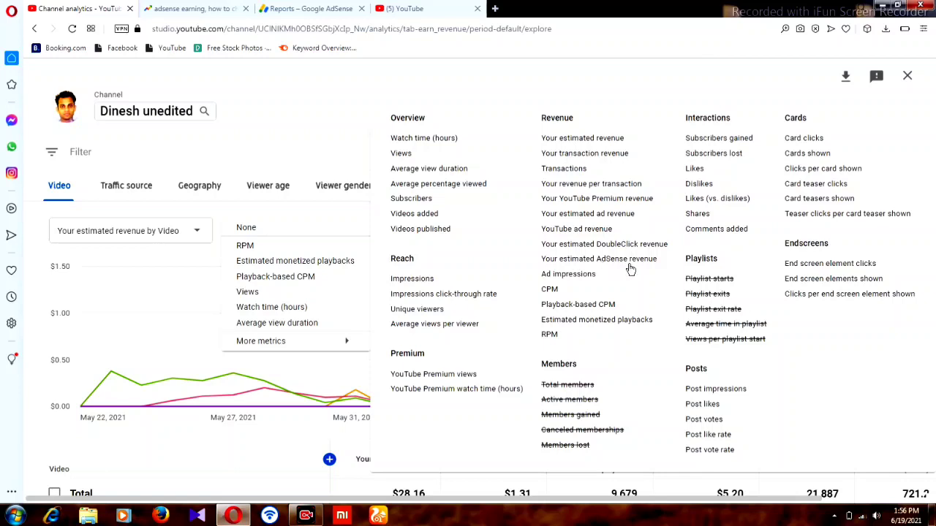
click(585, 259)
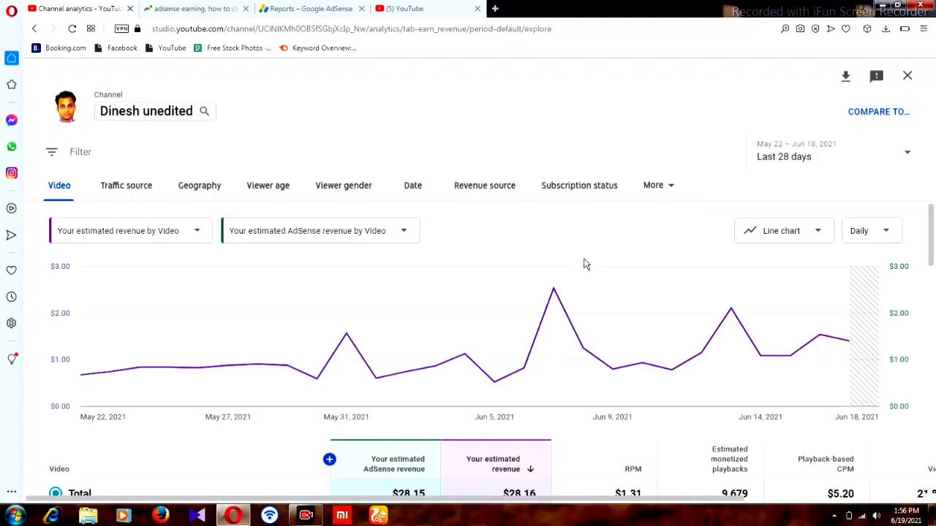
drag(931, 231, 933, 277)
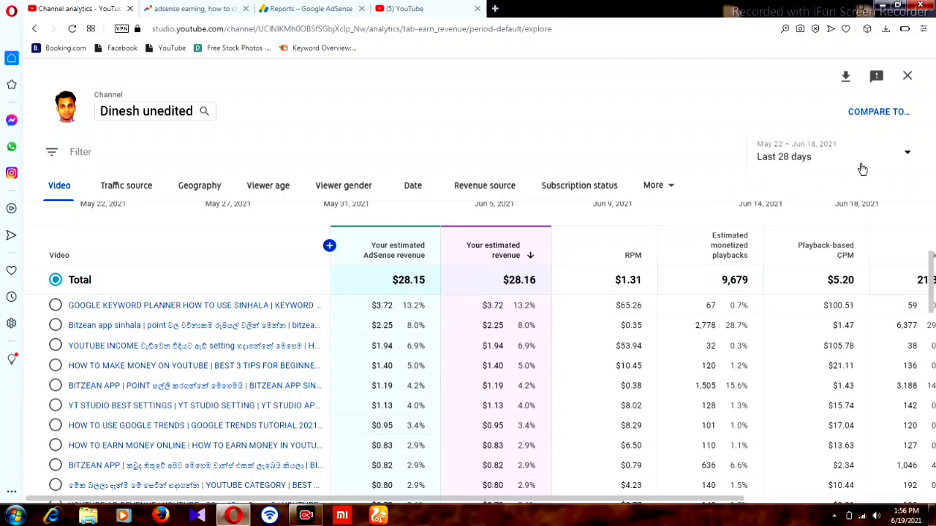
Set the report's date range to Last 7 days (Jun 12–18, 2021), showing $8.41.
click(905, 155)
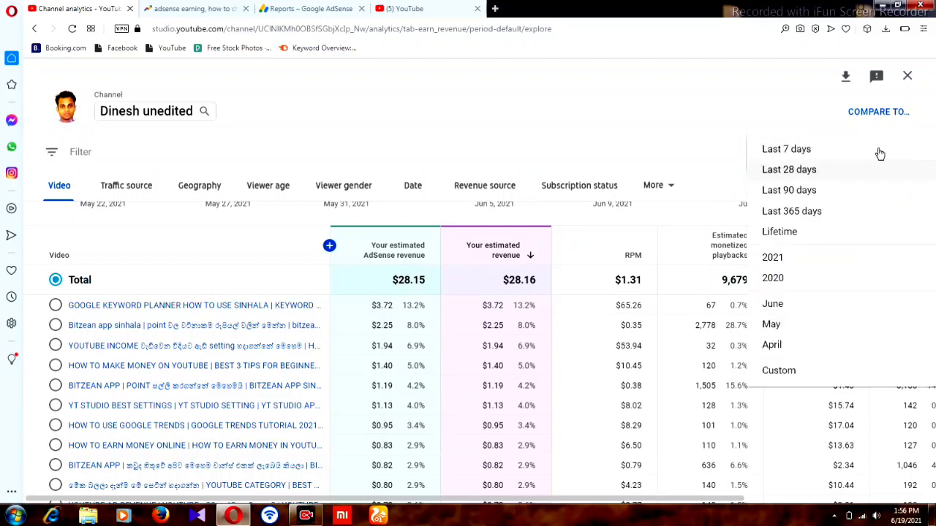
click(800, 153)
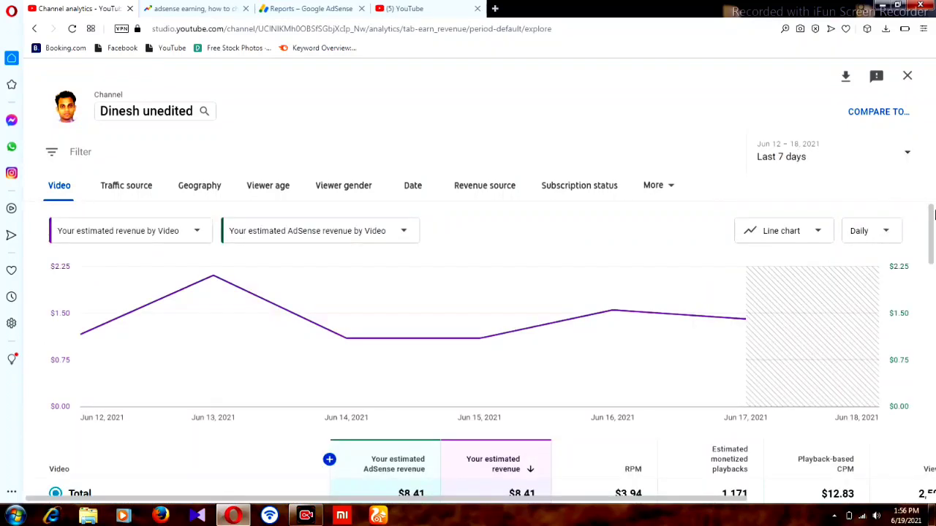
drag(933, 218, 933, 256)
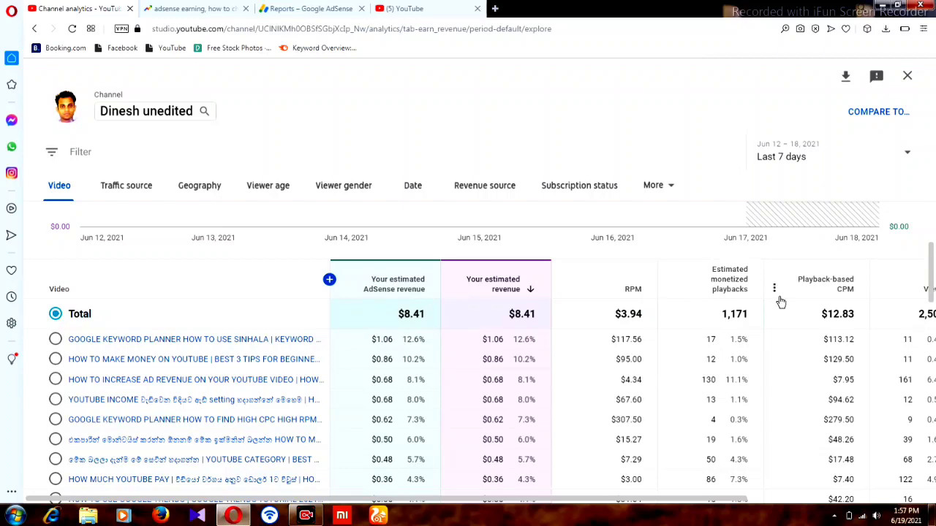
Drop the secondary metric and review per-video earnings, led by the Keyword Planner video at $1.06.
scroll(930, 278, up, 3)
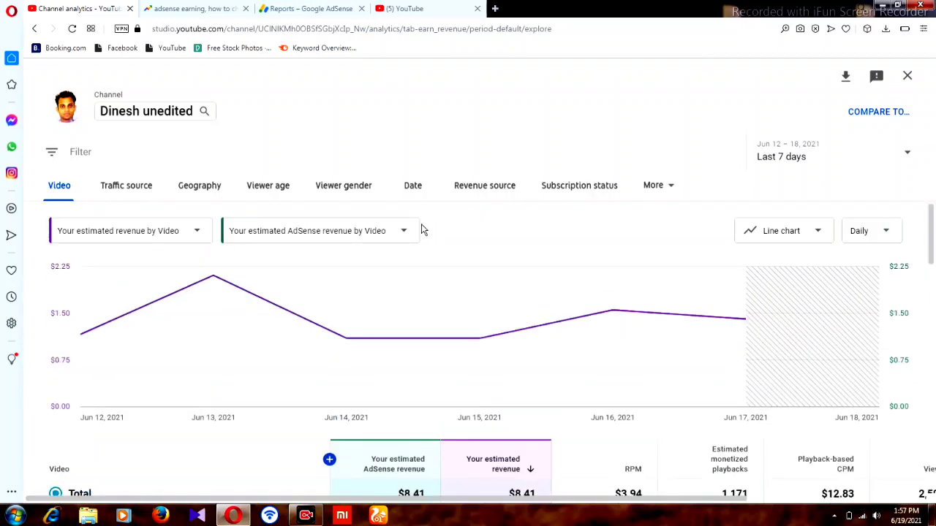
click(408, 233)
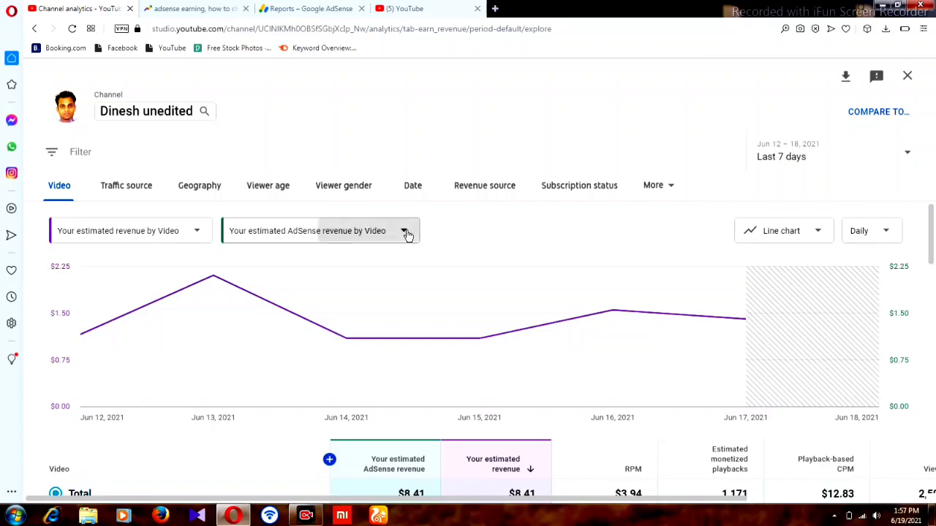
click(407, 232)
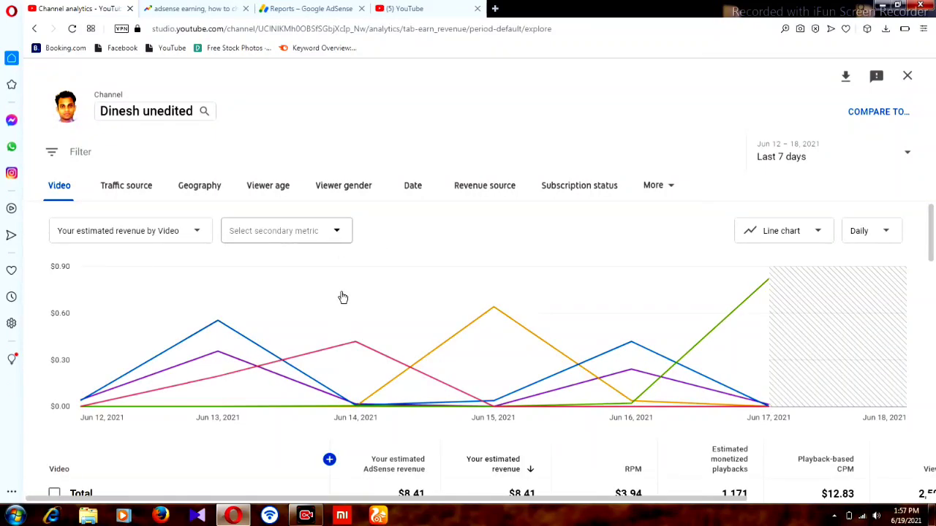
click(340, 232)
mouse_move(342, 363)
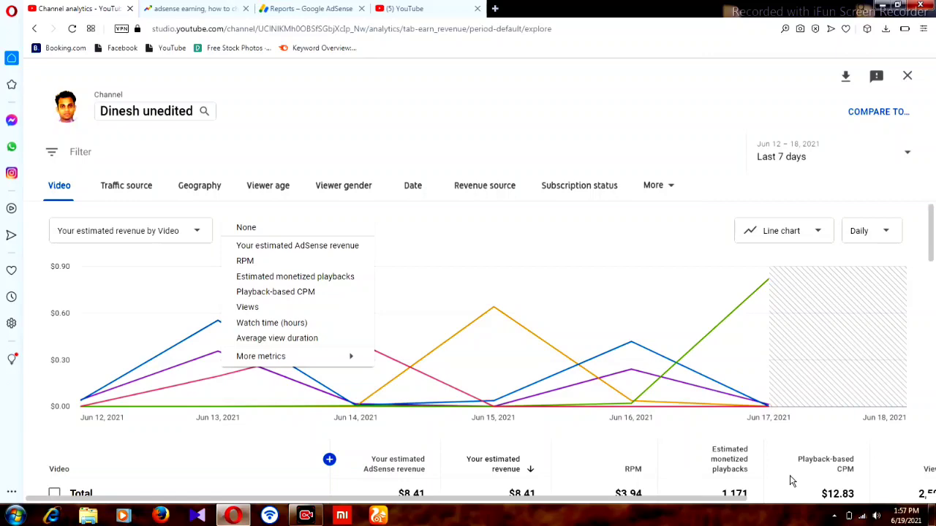
click(781, 494)
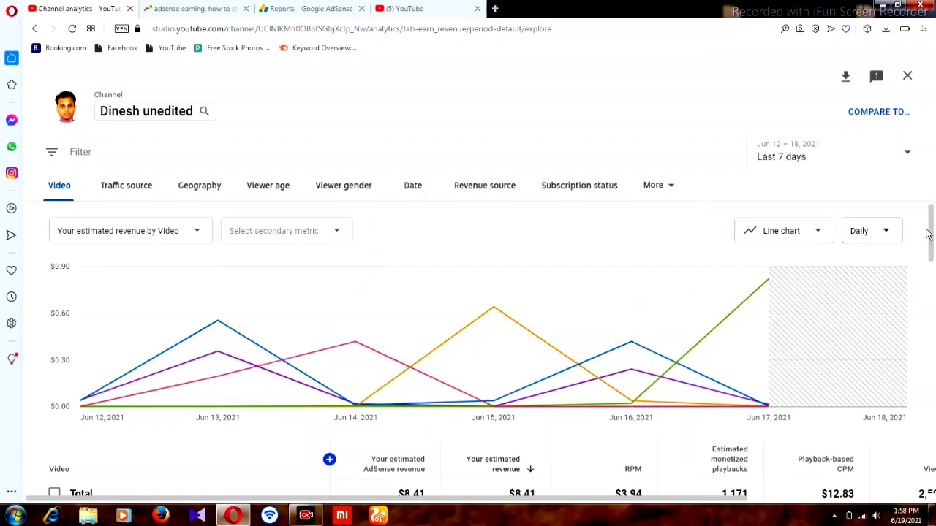
scroll(933, 233, down, 3)
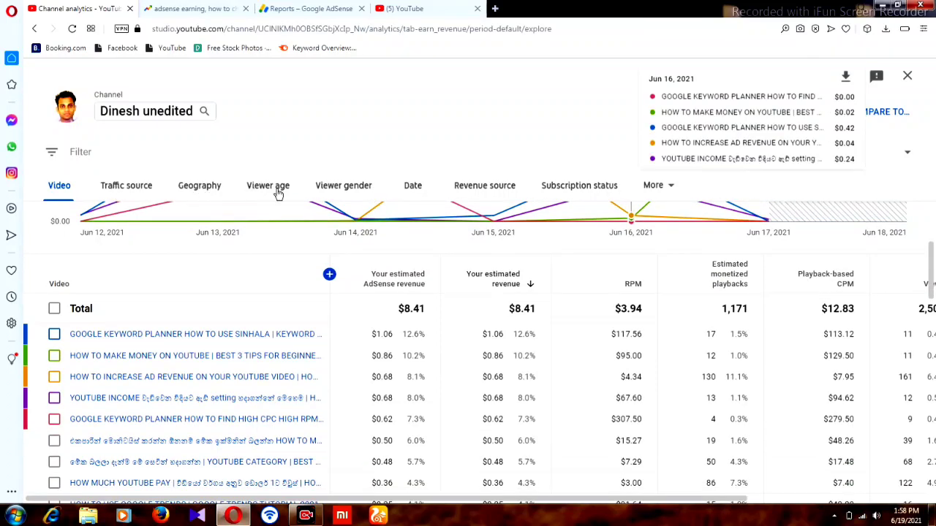
Break the revenue report down by date with a weekly interval.
click(414, 187)
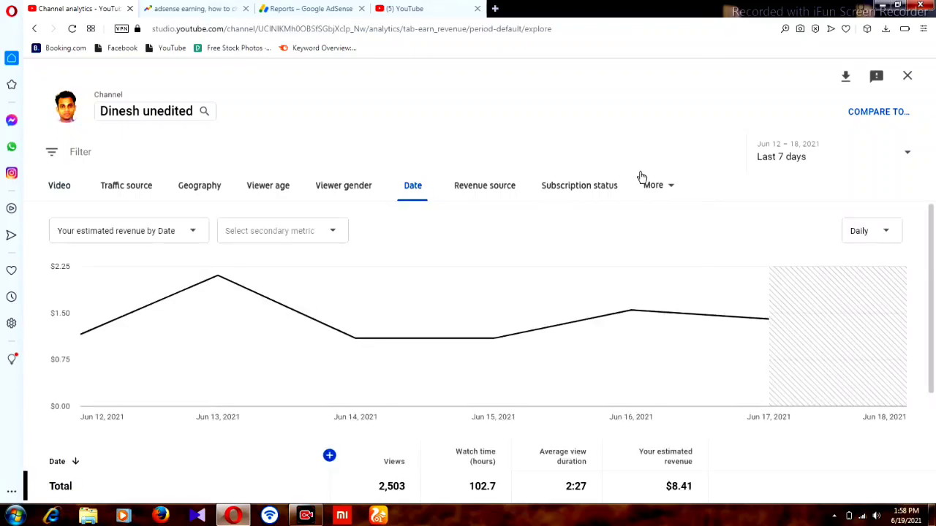
click(887, 237)
click(887, 237)
click(887, 237)
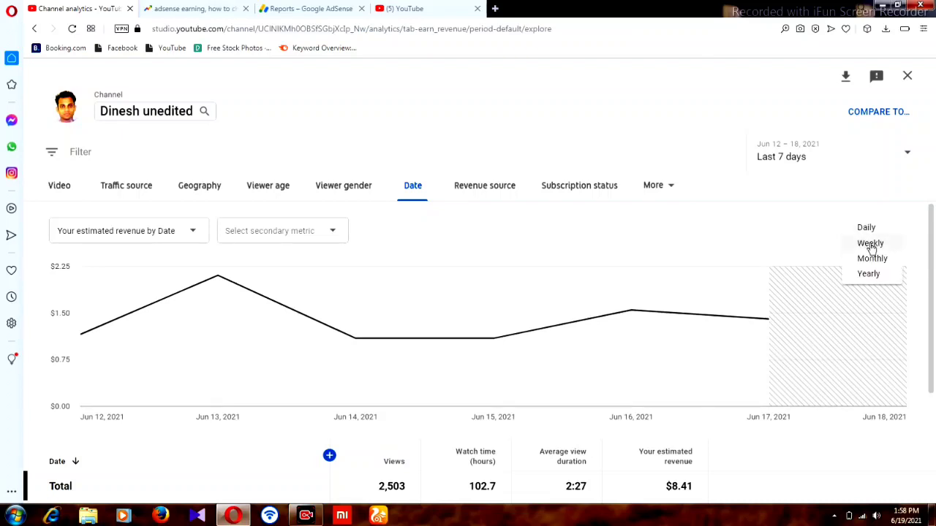
click(872, 246)
scroll(933, 234, down, 1)
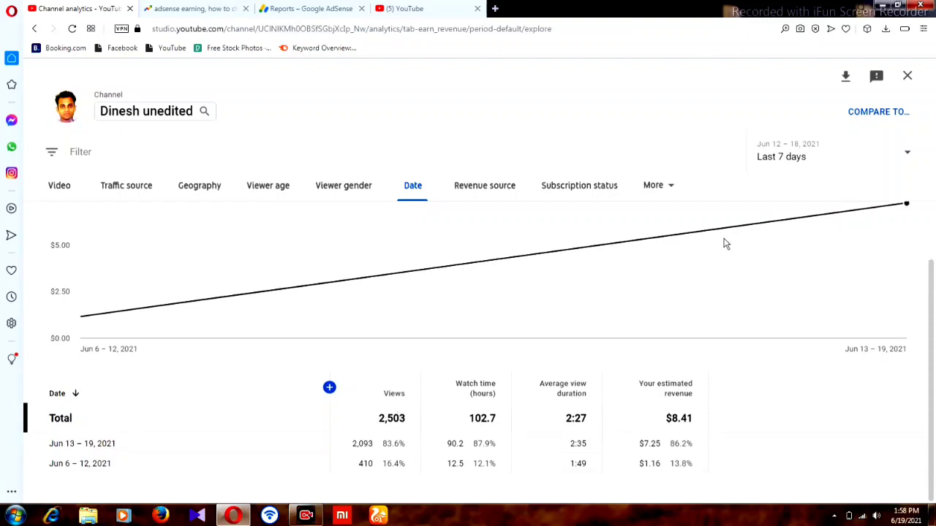
scroll(933, 258, up, 1)
drag(933, 257, 934, 169)
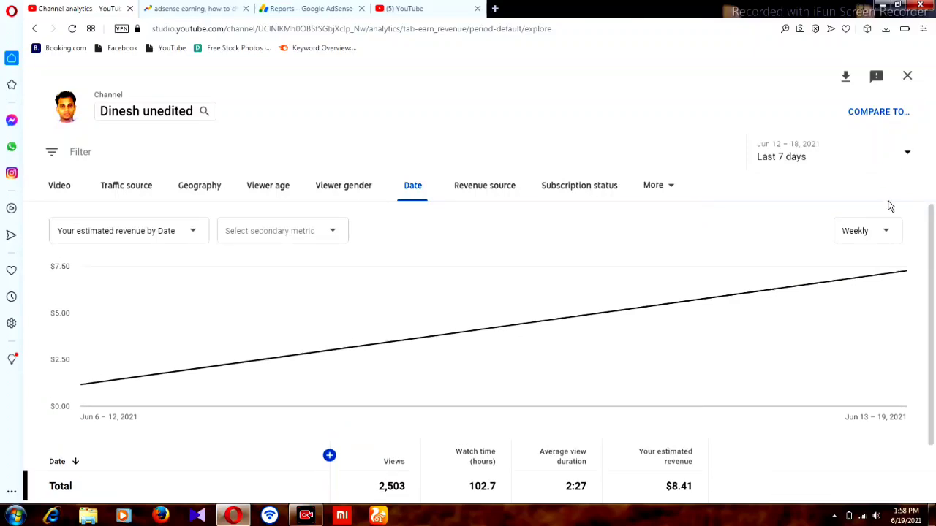
Change the date interval to monthly, showing June with 2,503 views and $8.41.
click(887, 236)
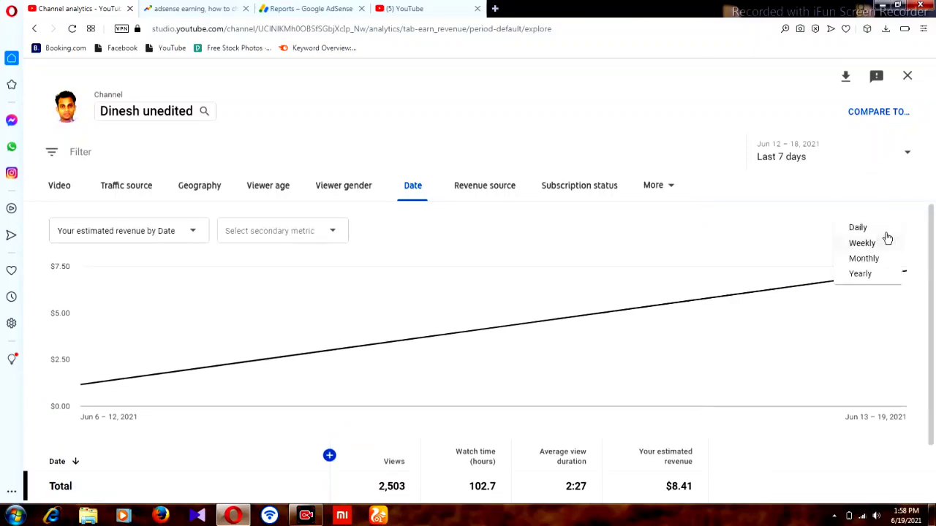
click(867, 260)
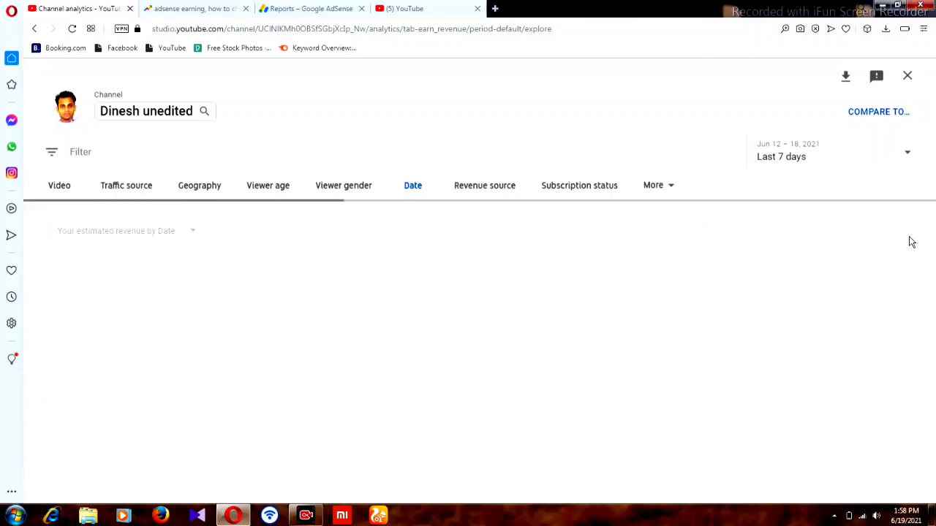
drag(933, 219, 932, 294)
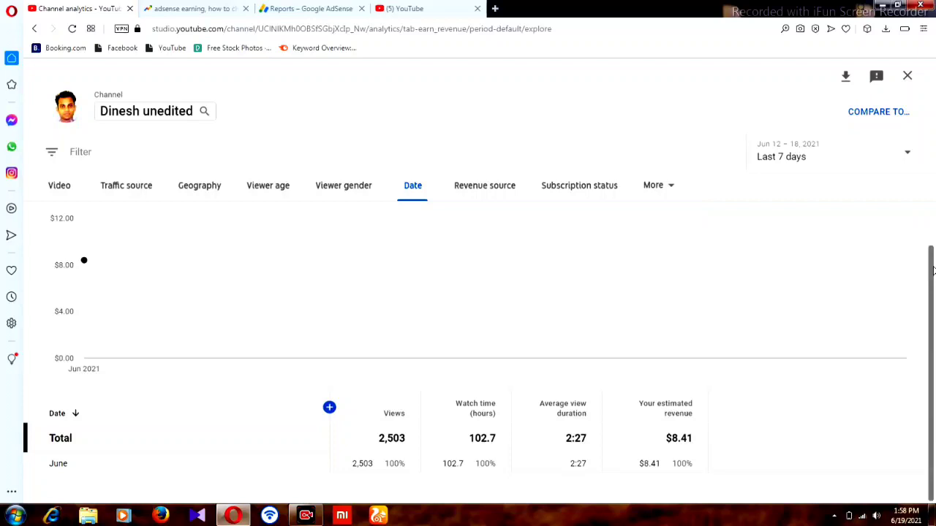
scroll(934, 173, up, 1)
click(910, 158)
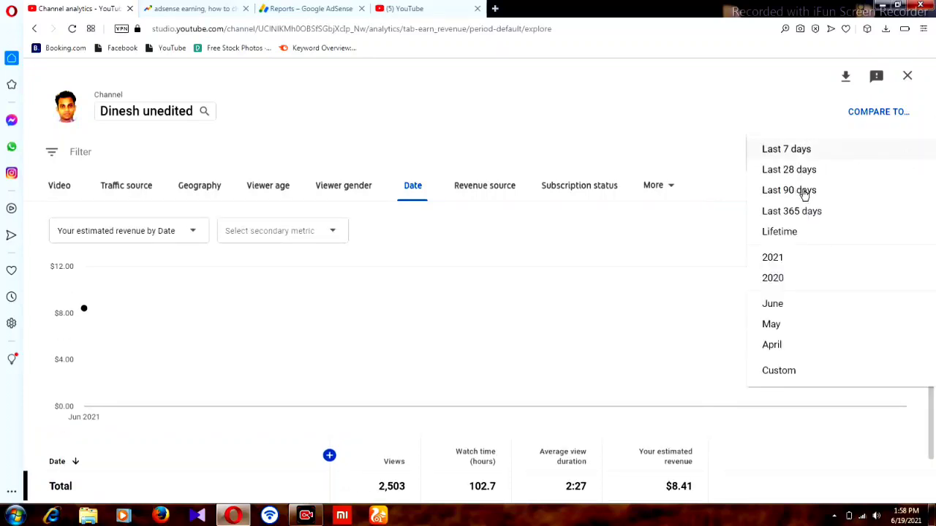
click(805, 193)
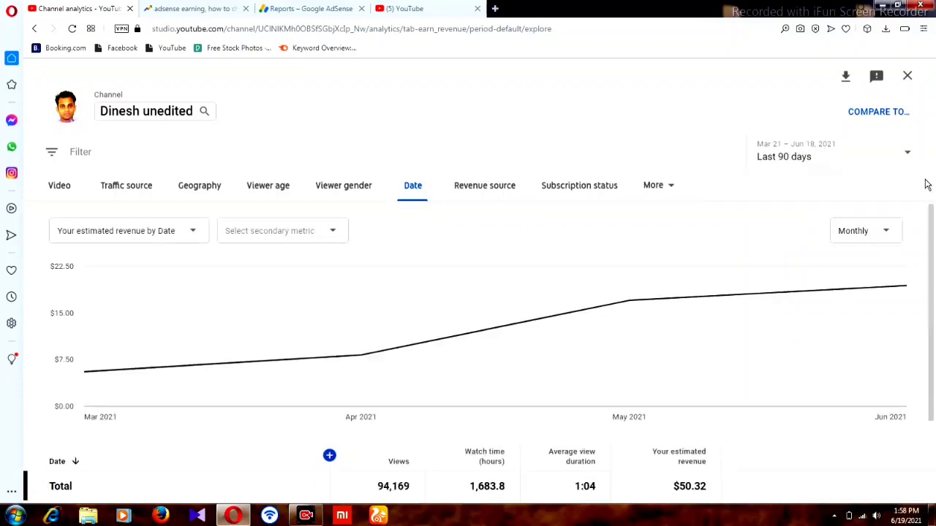
drag(933, 218, 933, 312)
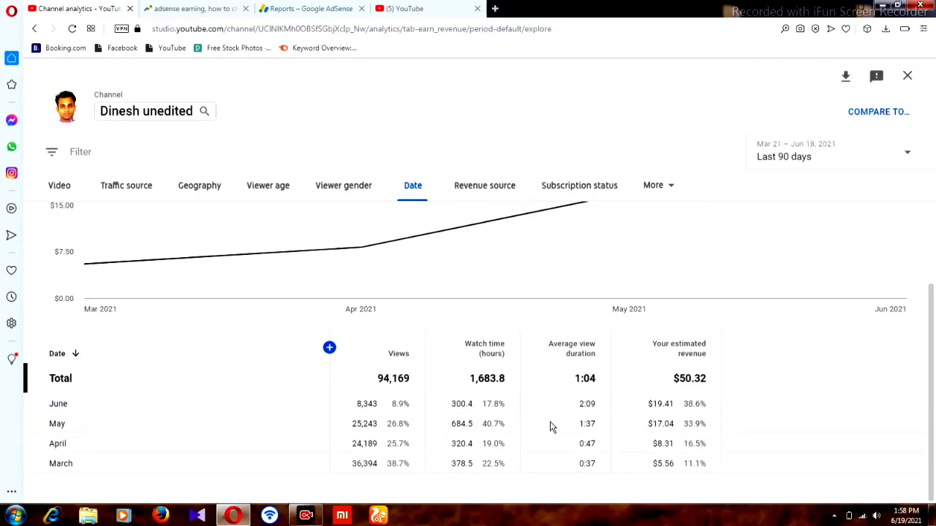
scroll(927, 329, up, 2)
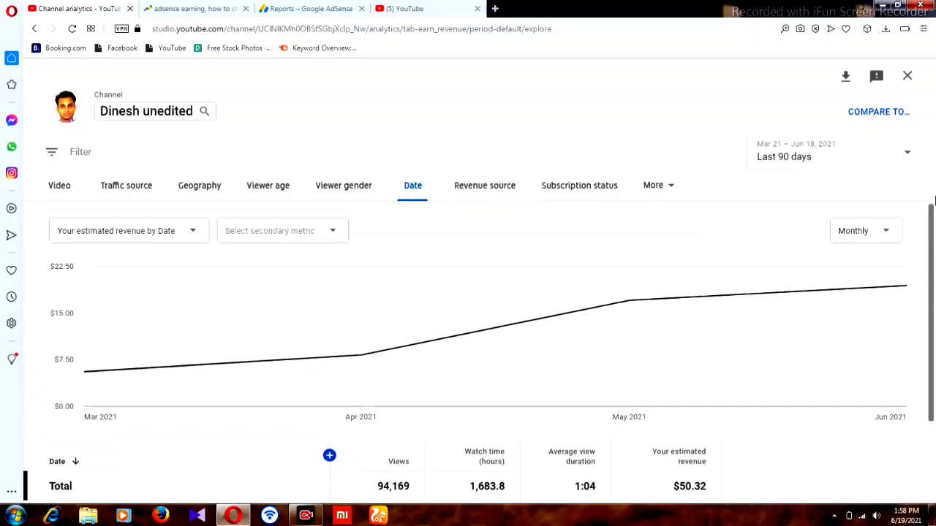
click(886, 232)
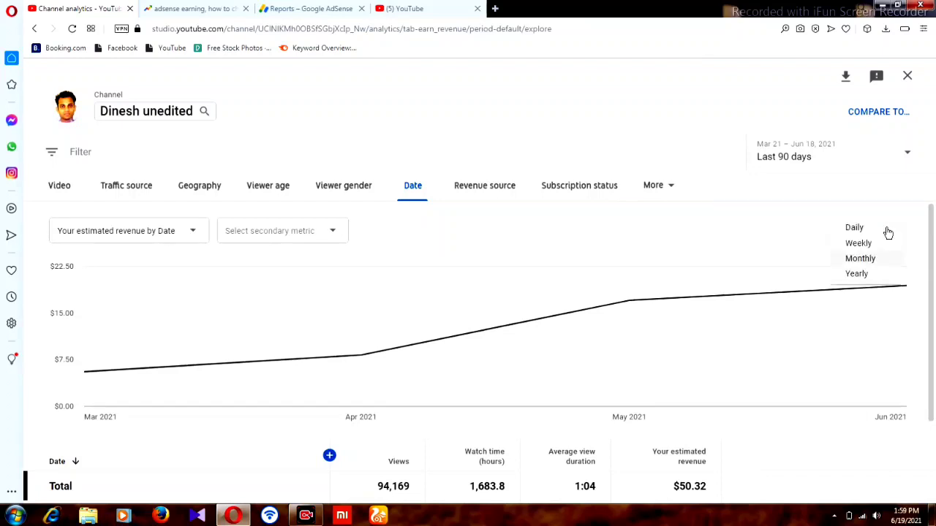
click(910, 155)
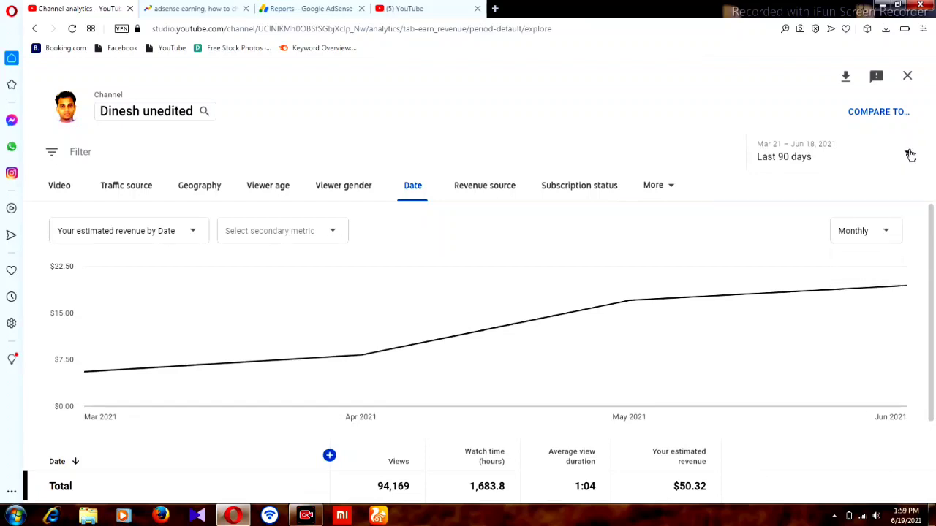
click(910, 155)
click(765, 150)
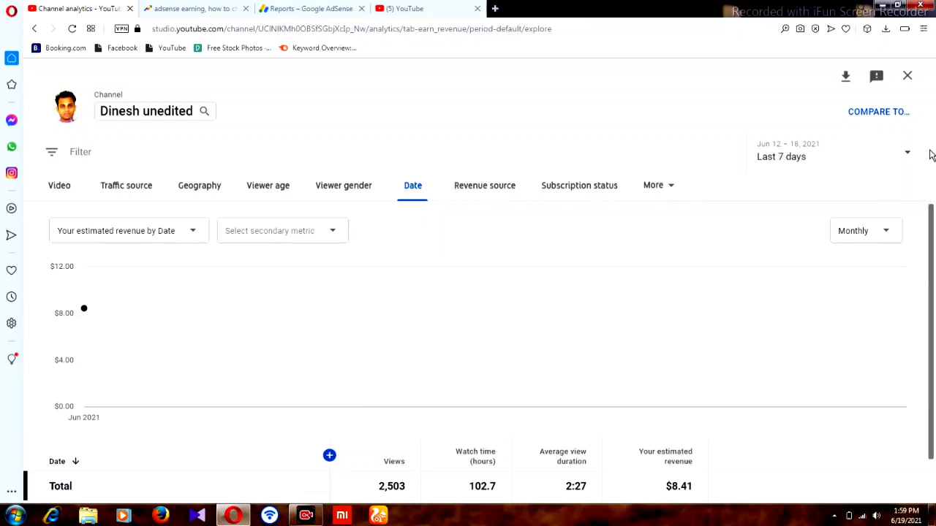
drag(932, 213, 933, 190)
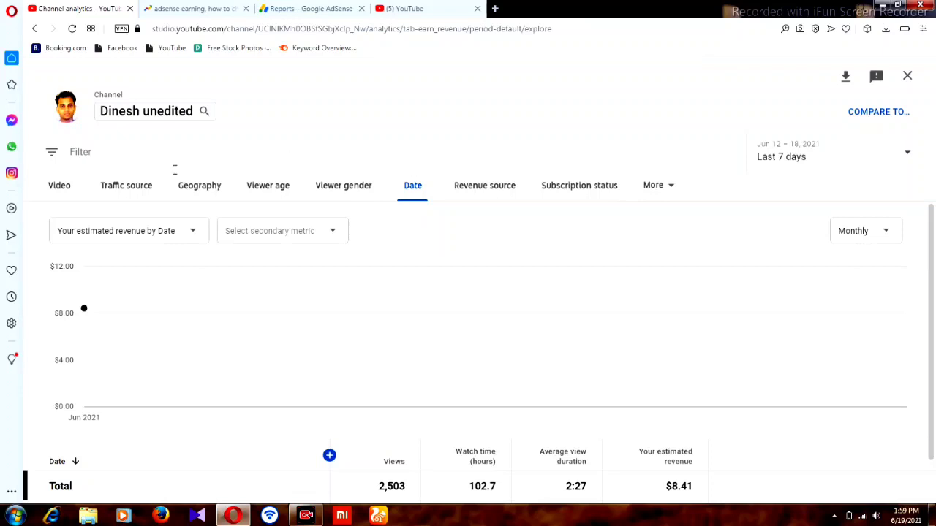
click(65, 188)
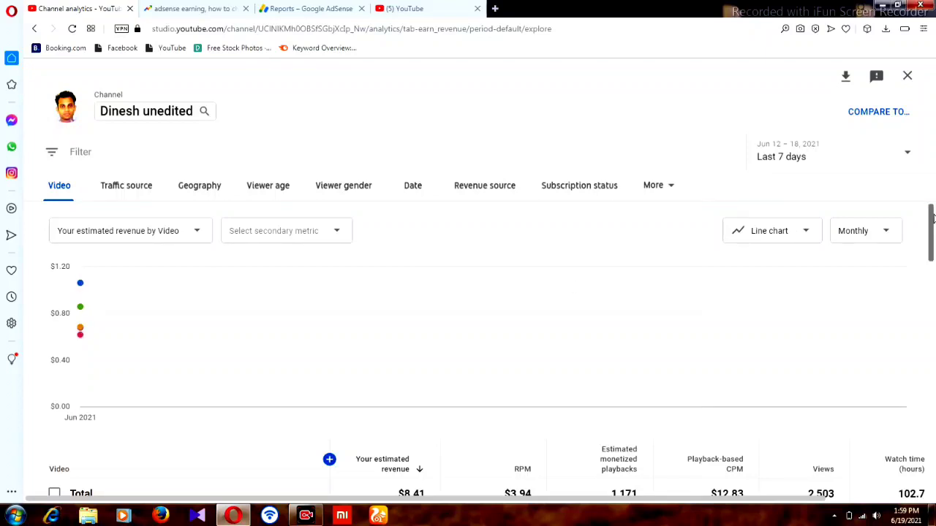
Scroll through the Jun 12–18 per-video revenue table ($8.41 total) and back to the top.
drag(932, 219, 934, 256)
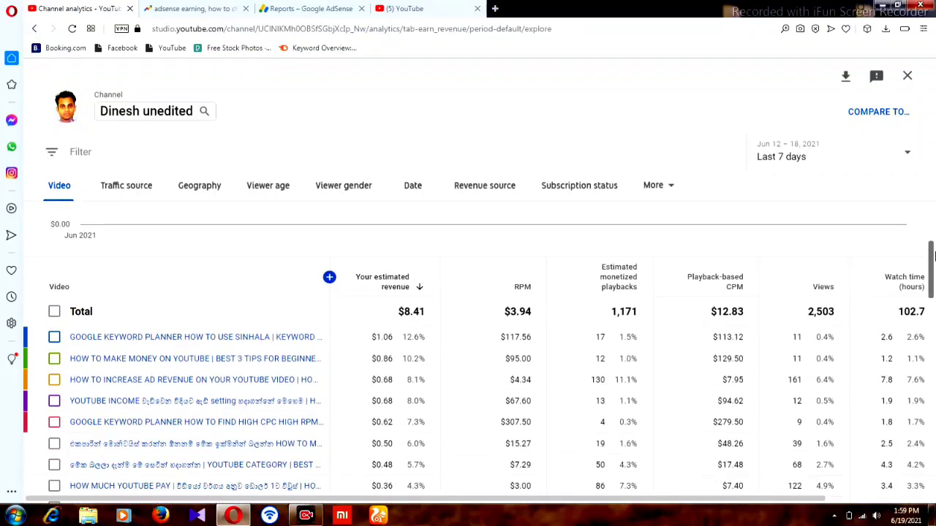
scroll(934, 267, down, 1)
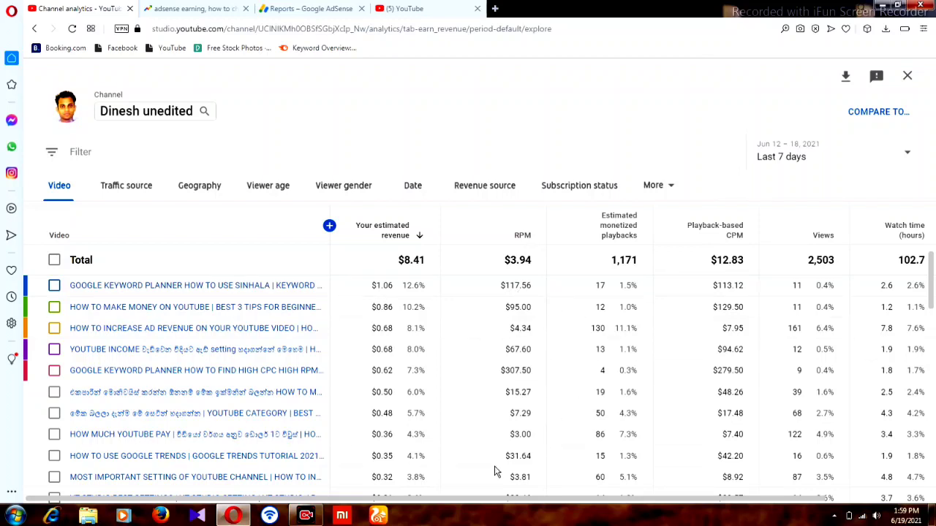
drag(931, 296, 934, 248)
scroll(934, 248, down, 4)
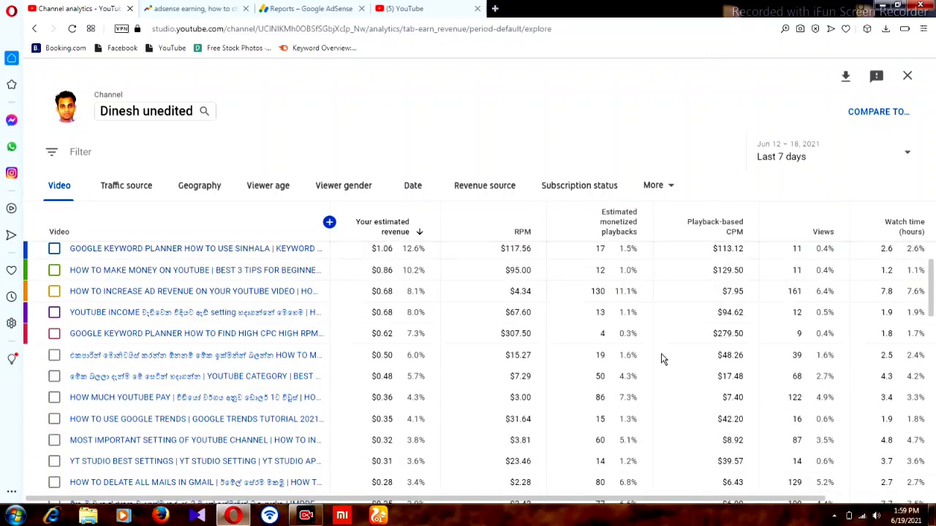
mouse_move(933, 286)
mouse_down()
mouse_move(933, 236)
mouse_move(933, 270)
mouse_up()
scroll(933, 270, down, 10)
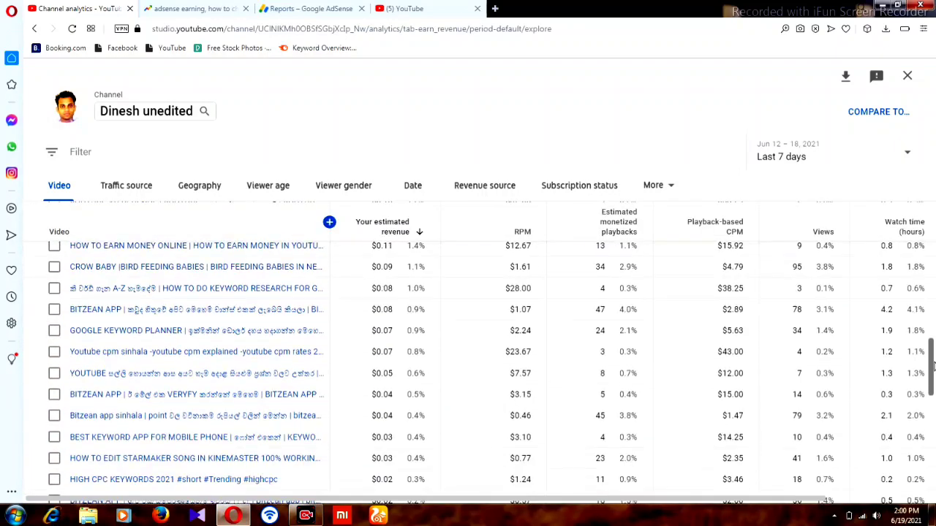
scroll(935, 274, up, 10)
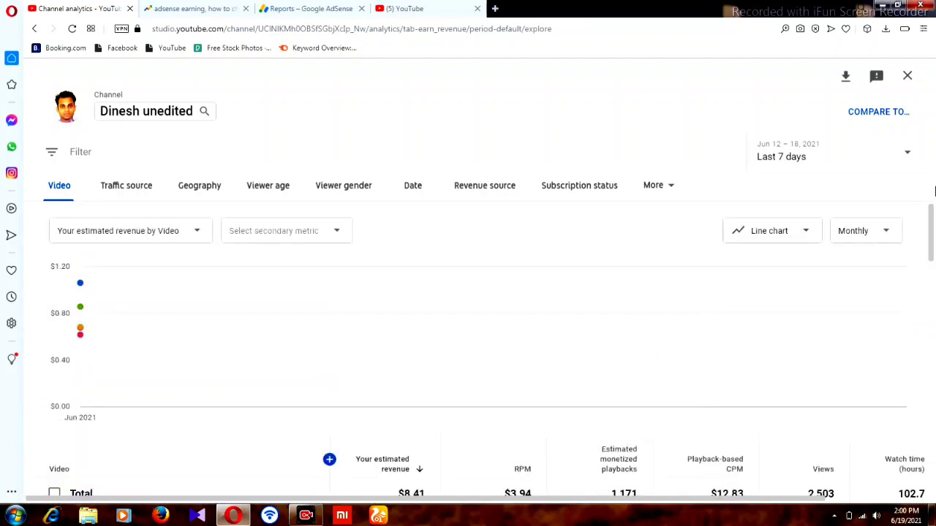
drag(932, 230, 932, 264)
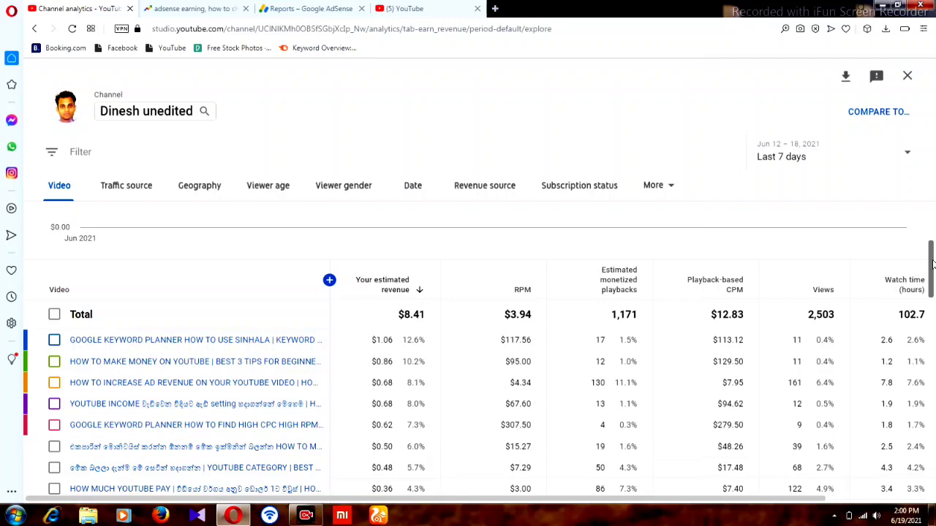
drag(932, 265, 931, 268)
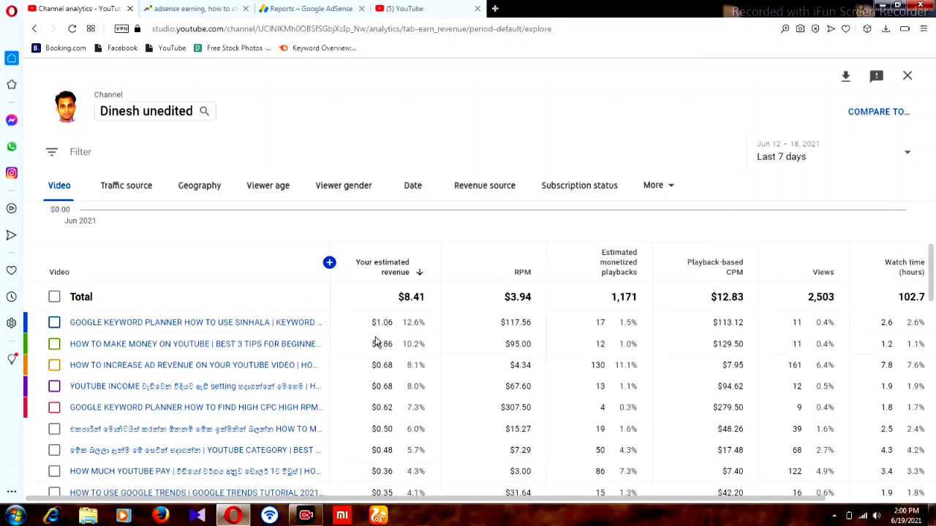